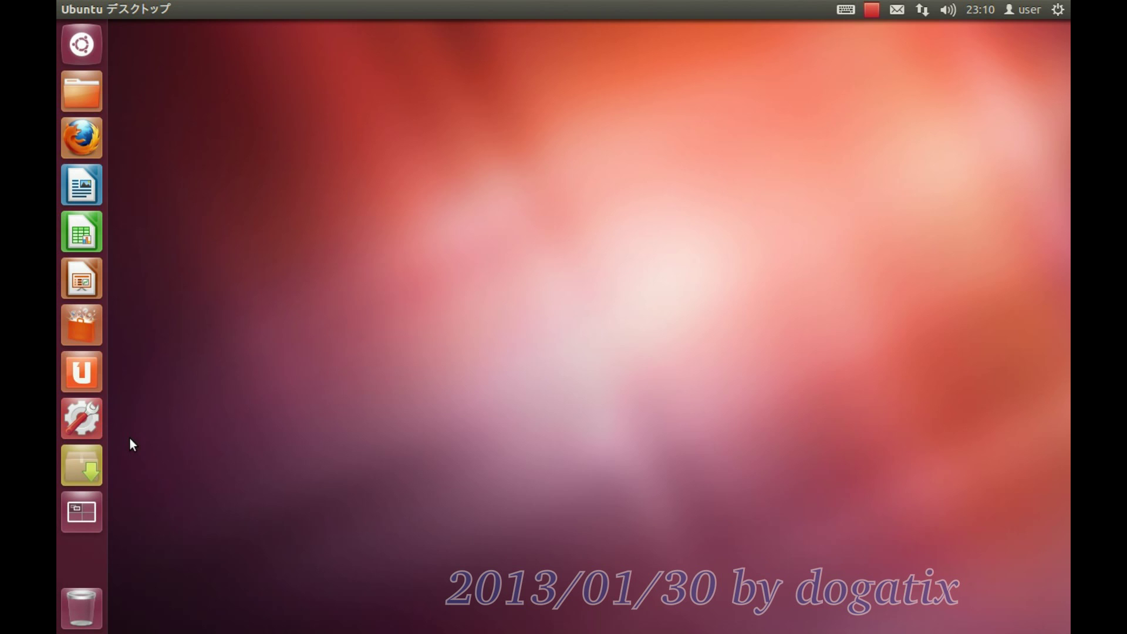
Open the appearance (外観) settings from the system settings
right_click(94, 417)
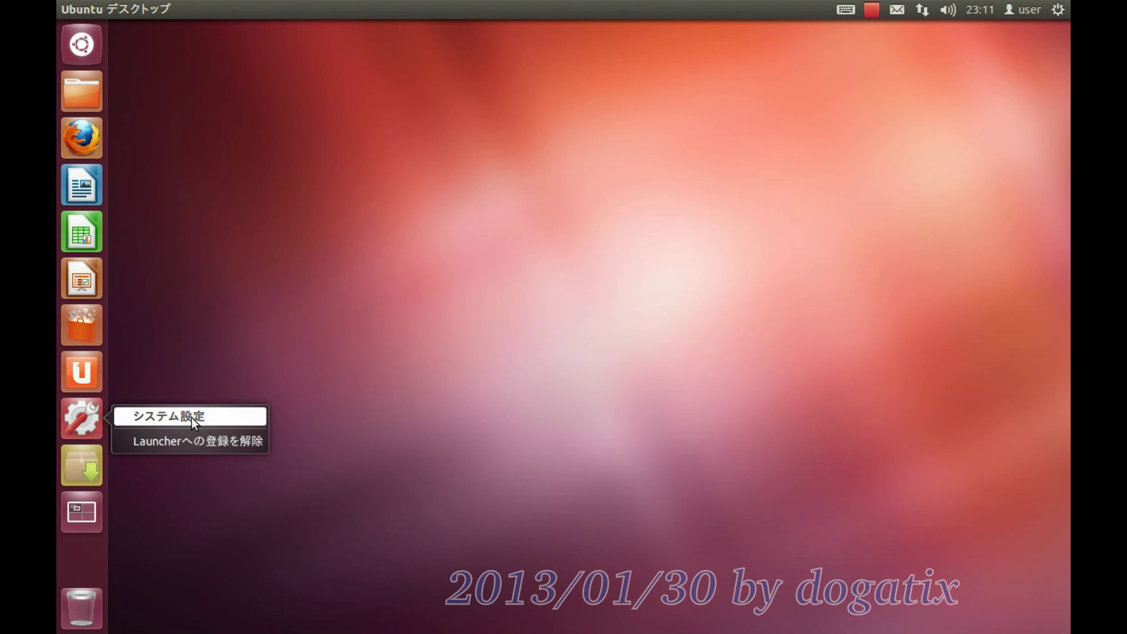
left_click(215, 417)
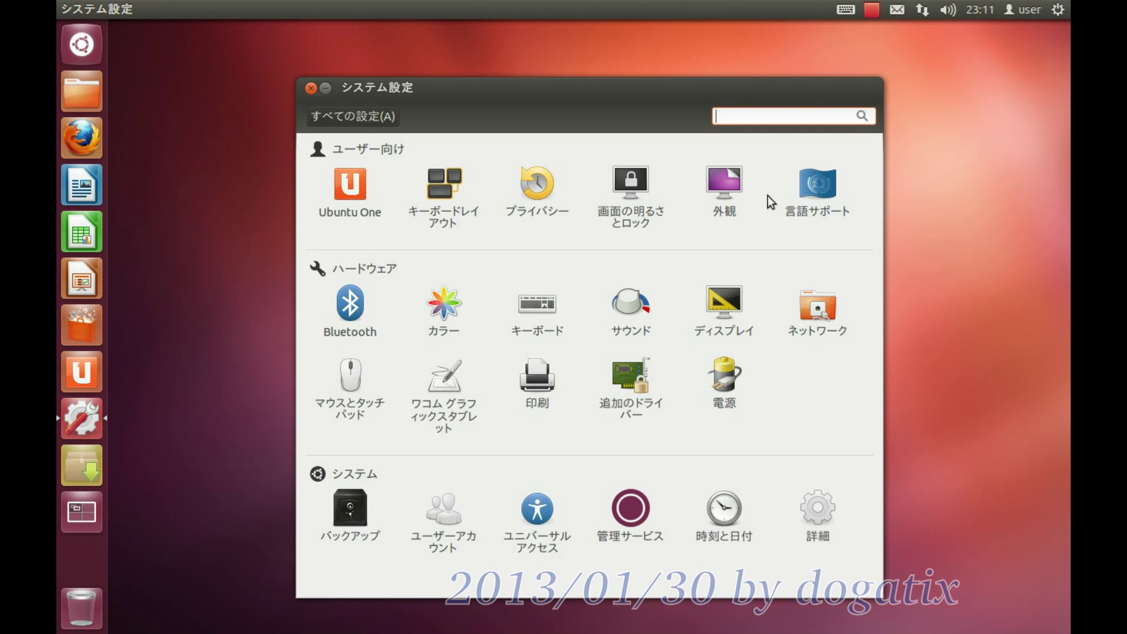
left_click(726, 186)
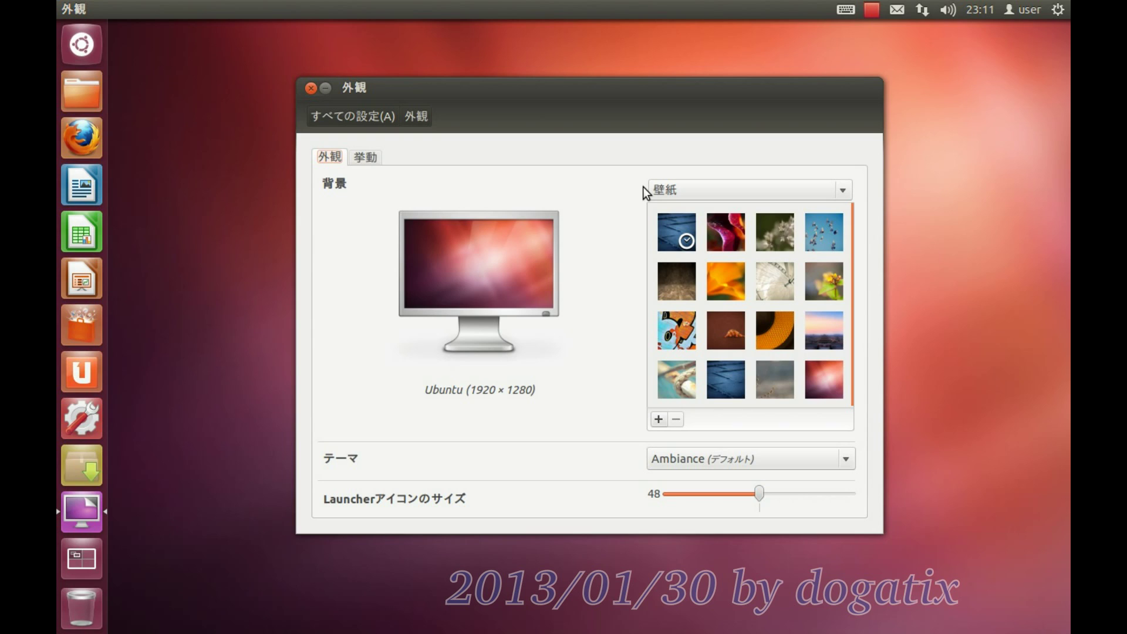
Try out the built-in wallpapers one after another, from Ubuntu 12.04 Community Wallpapers through to the default Ubuntu wallpaper
left_click(671, 243)
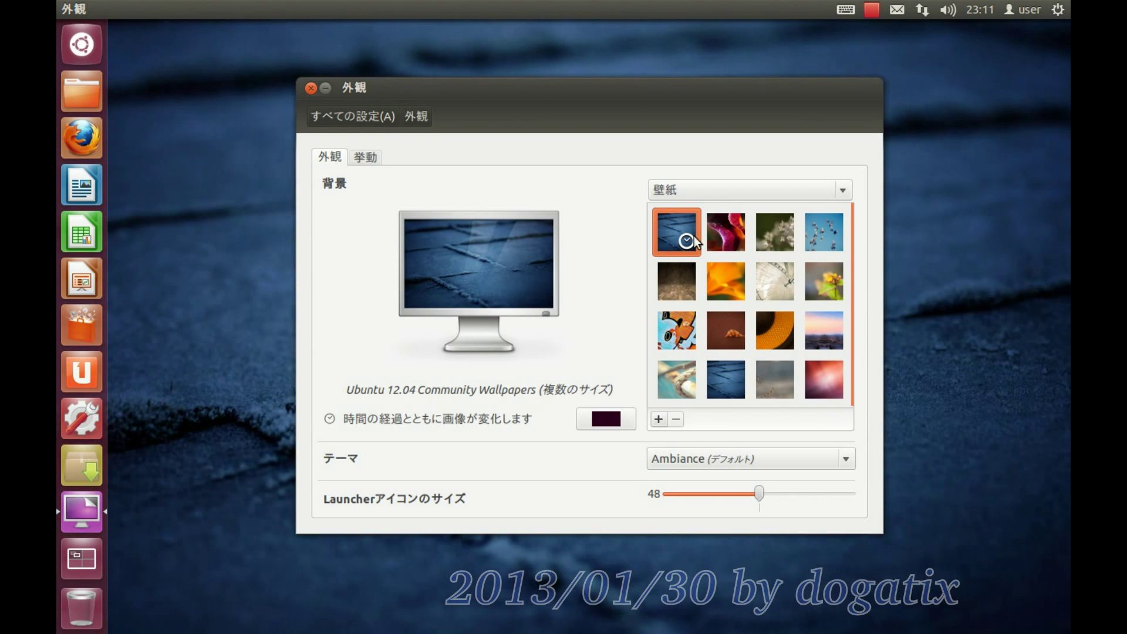
left_click(730, 241)
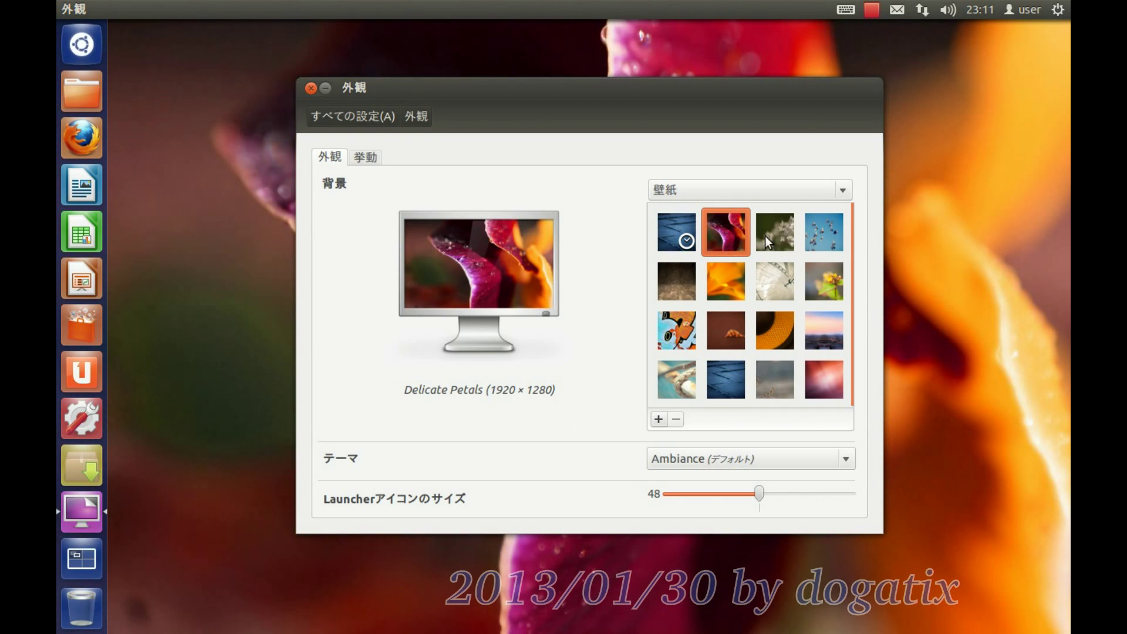
left_click(765, 236)
left_click(833, 236)
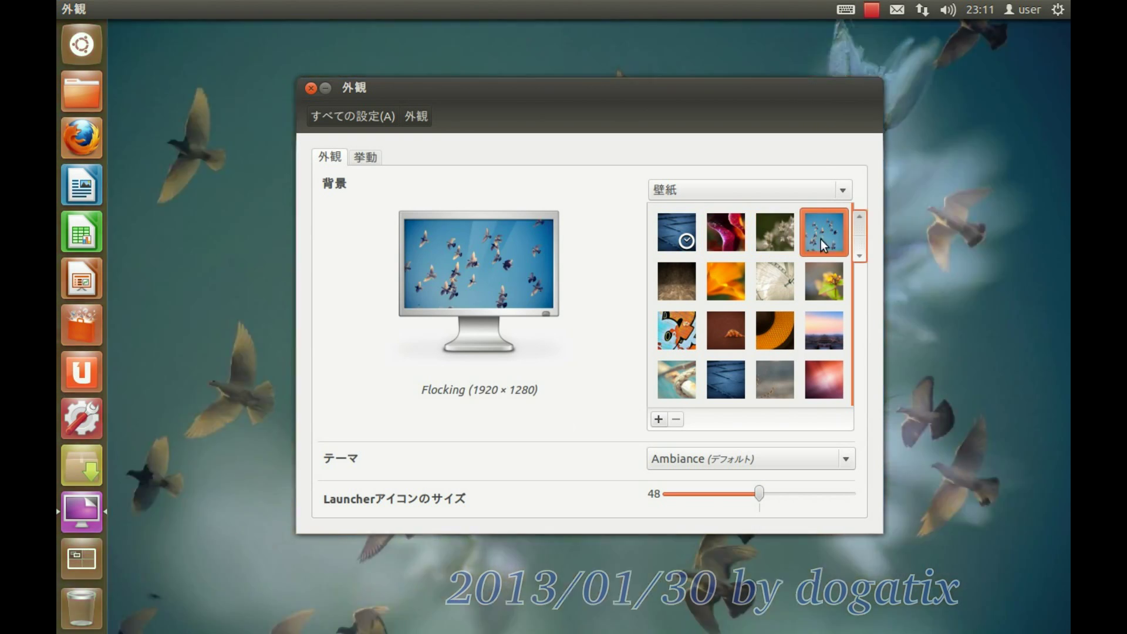
left_click(685, 273)
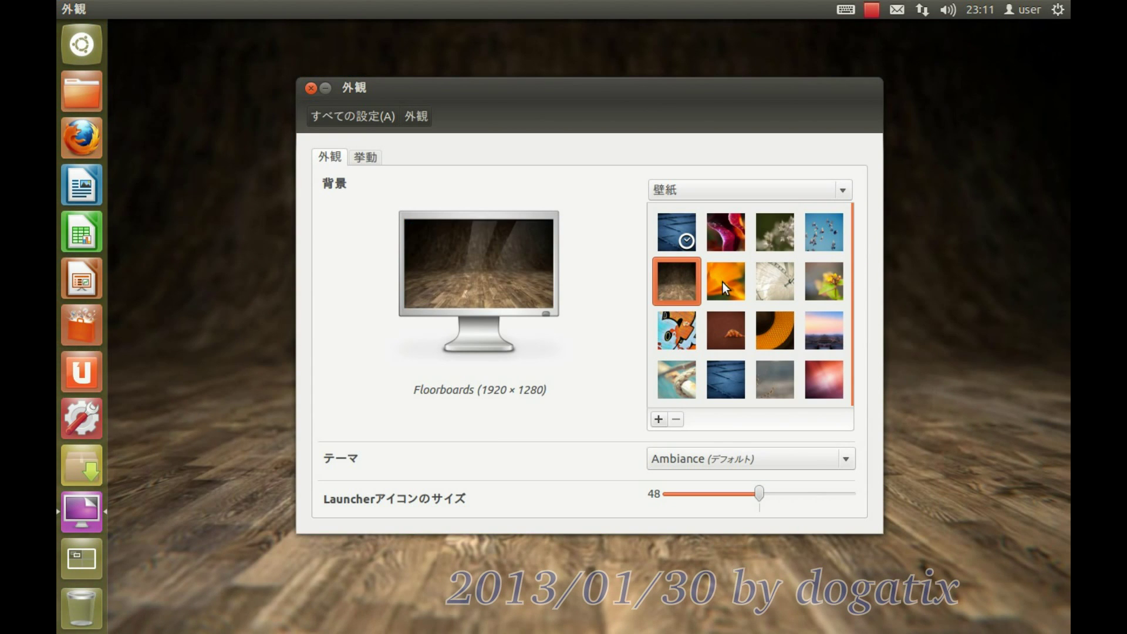
left_click(722, 282)
left_click(775, 281)
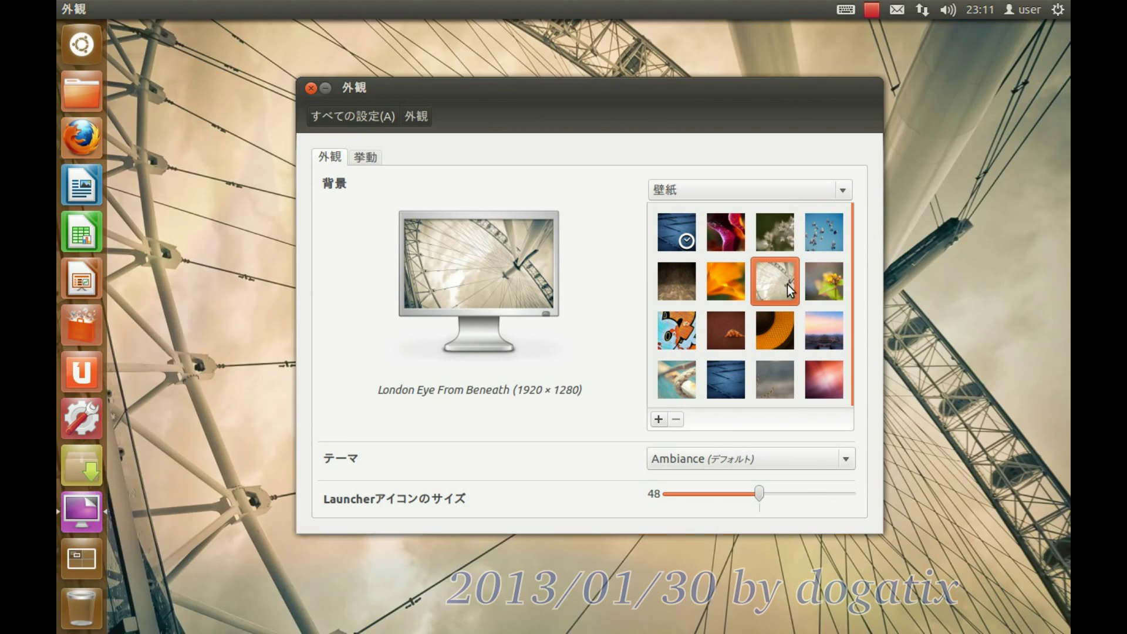
left_click(808, 283)
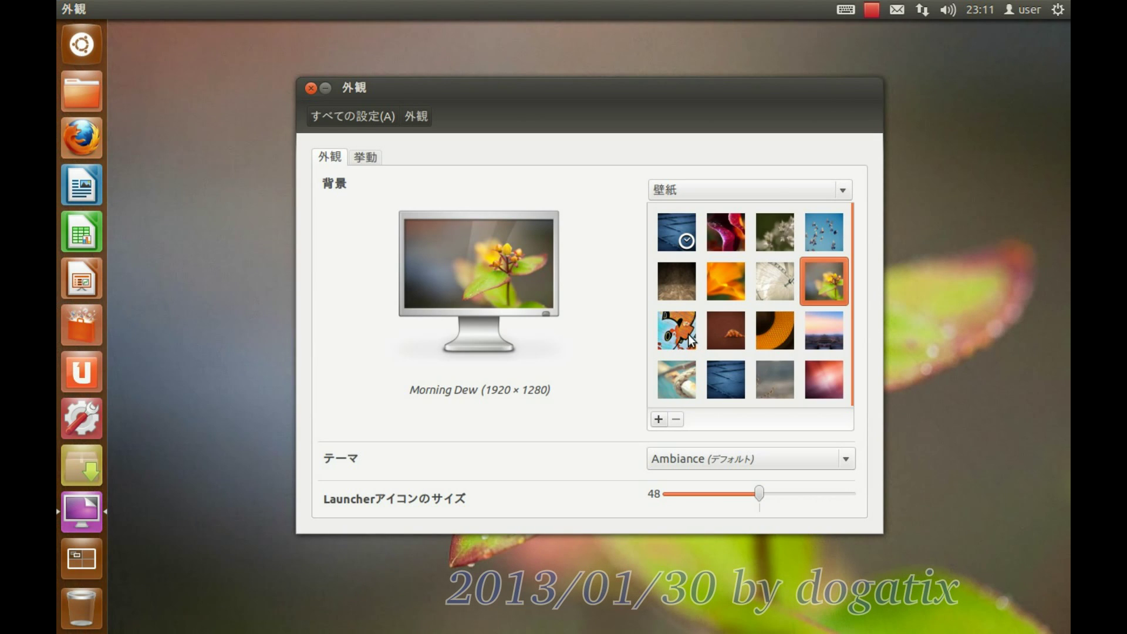
left_click(691, 339)
left_click(723, 329)
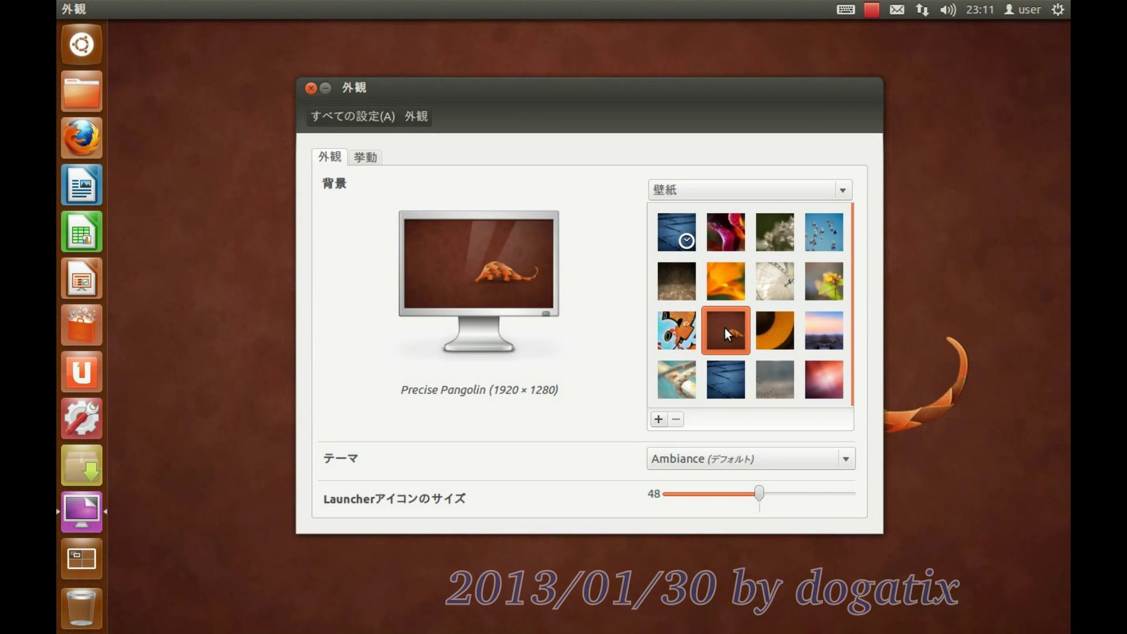
left_click(773, 328)
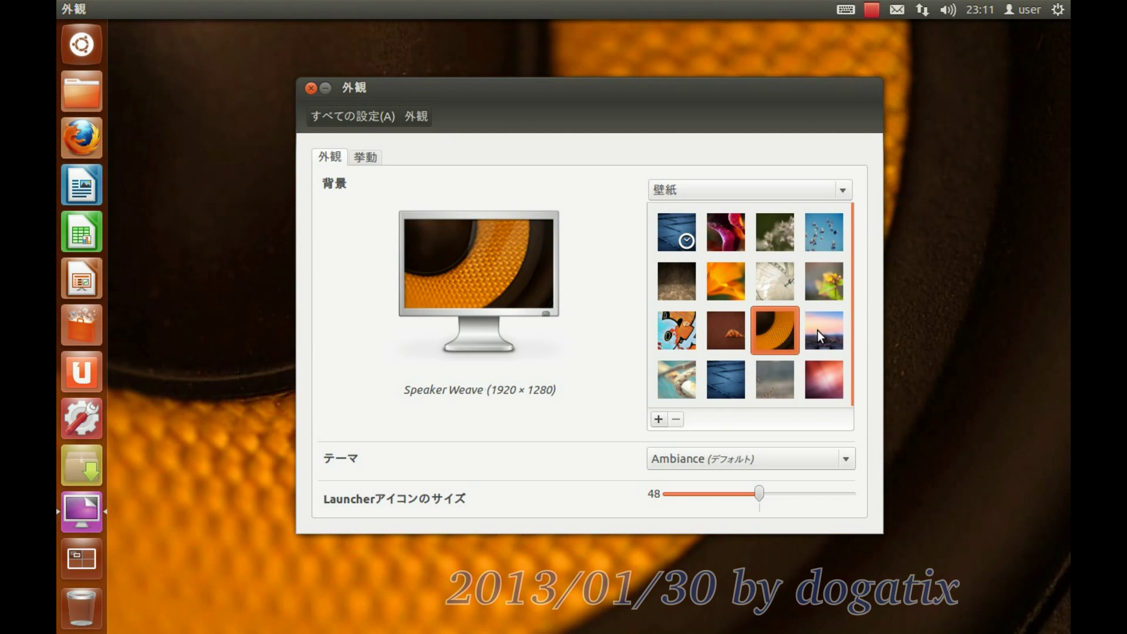
left_click(817, 329)
left_click(687, 384)
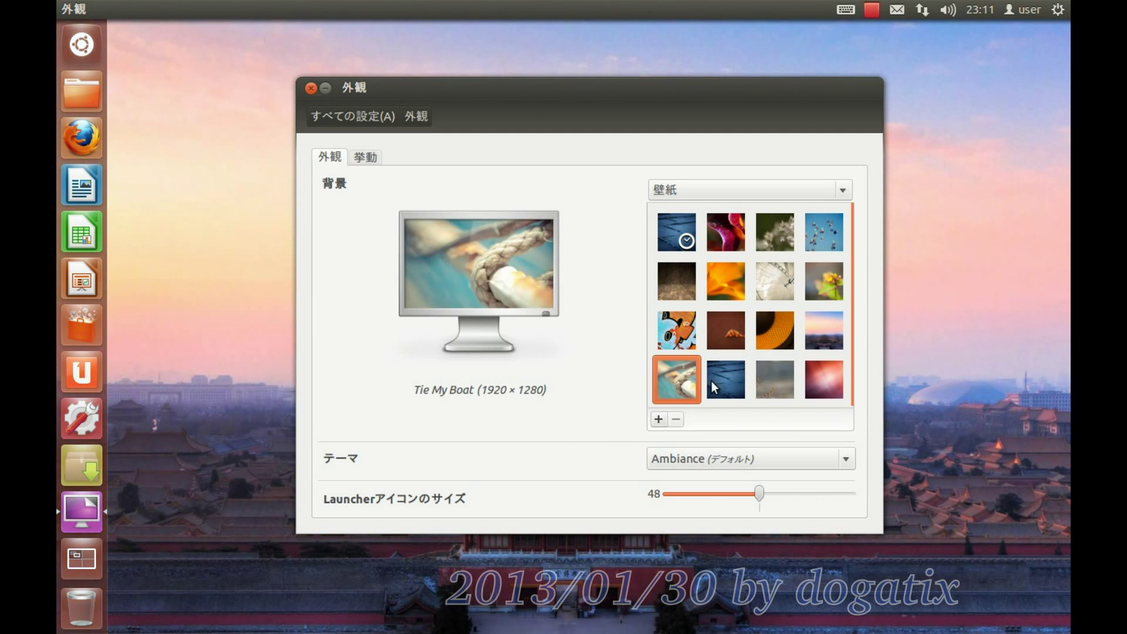
left_click(723, 381)
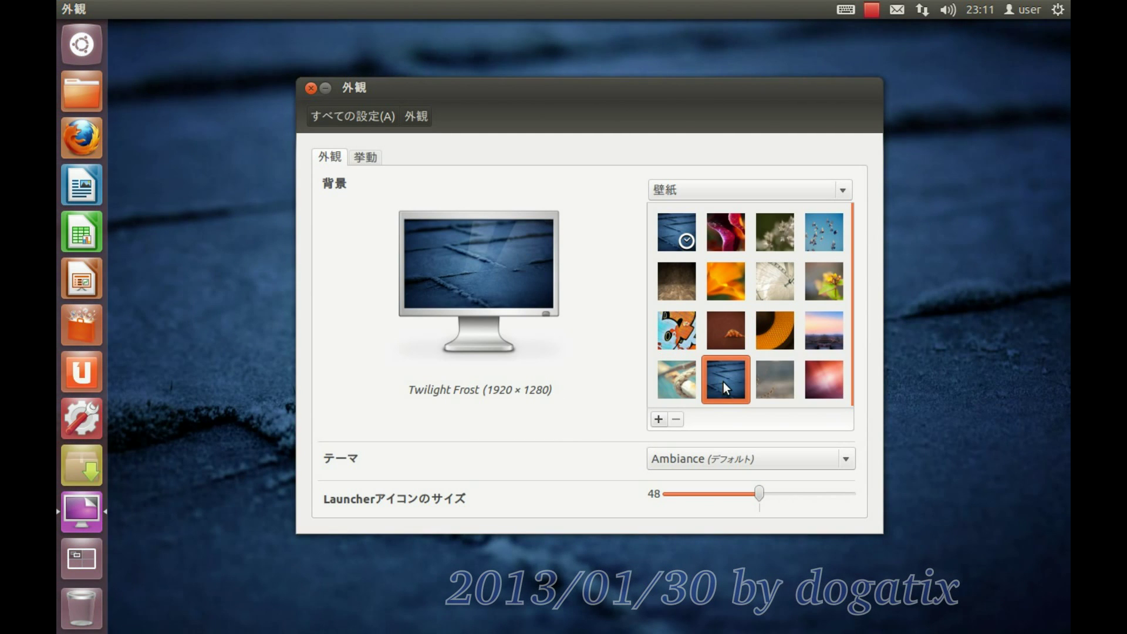
left_click(762, 379)
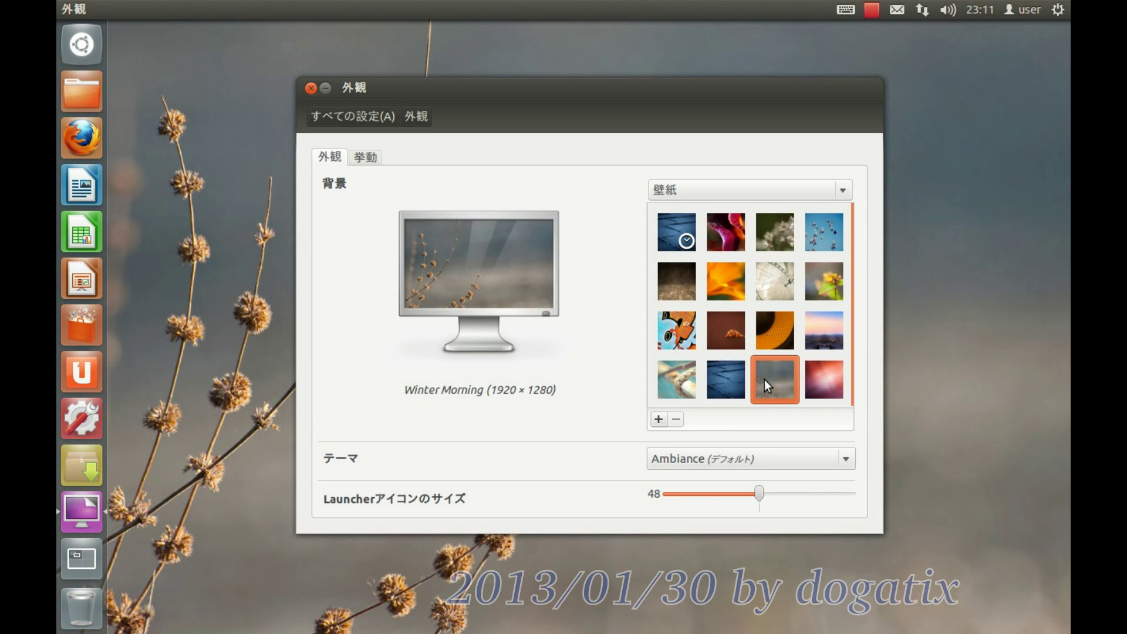
left_click(815, 383)
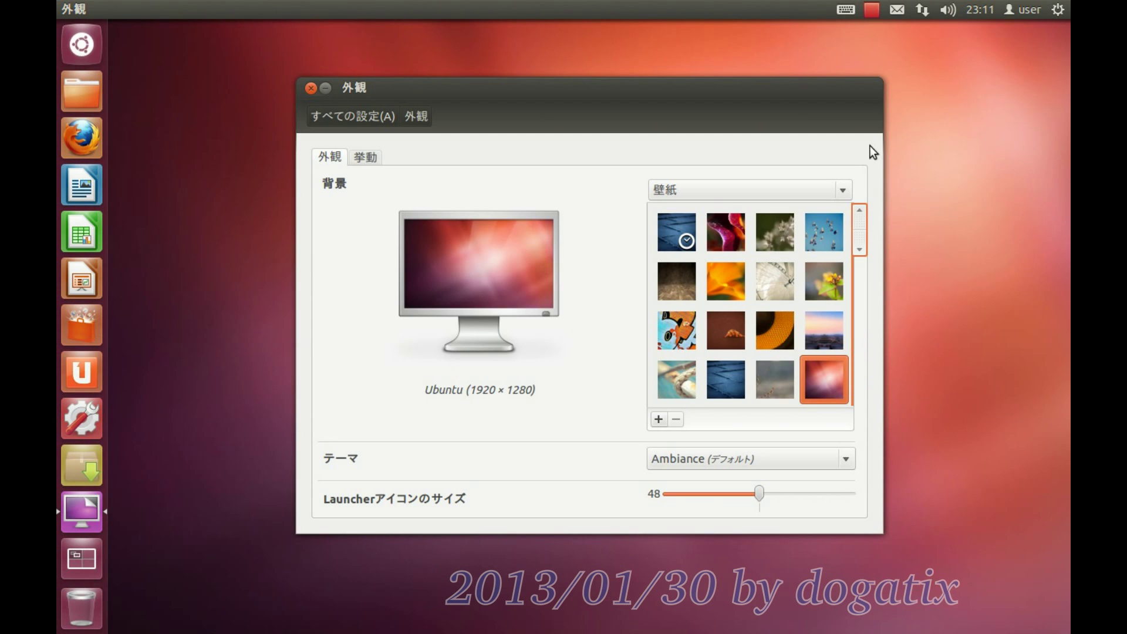
Apply the time-changing Ubuntu 12.04 Community Wallpapers background and set its background colour to the custom dark red #5C1616
scroll(860, 327, "down", 1)
left_click_drag(859, 387, 858, 302)
left_click(674, 237)
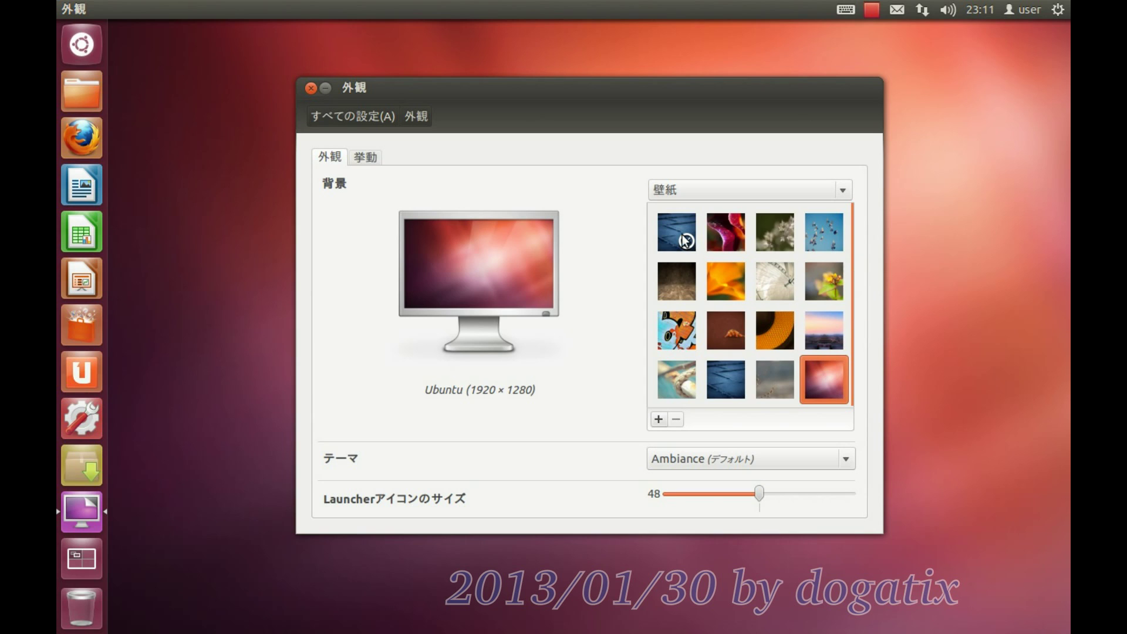
left_click(604, 418)
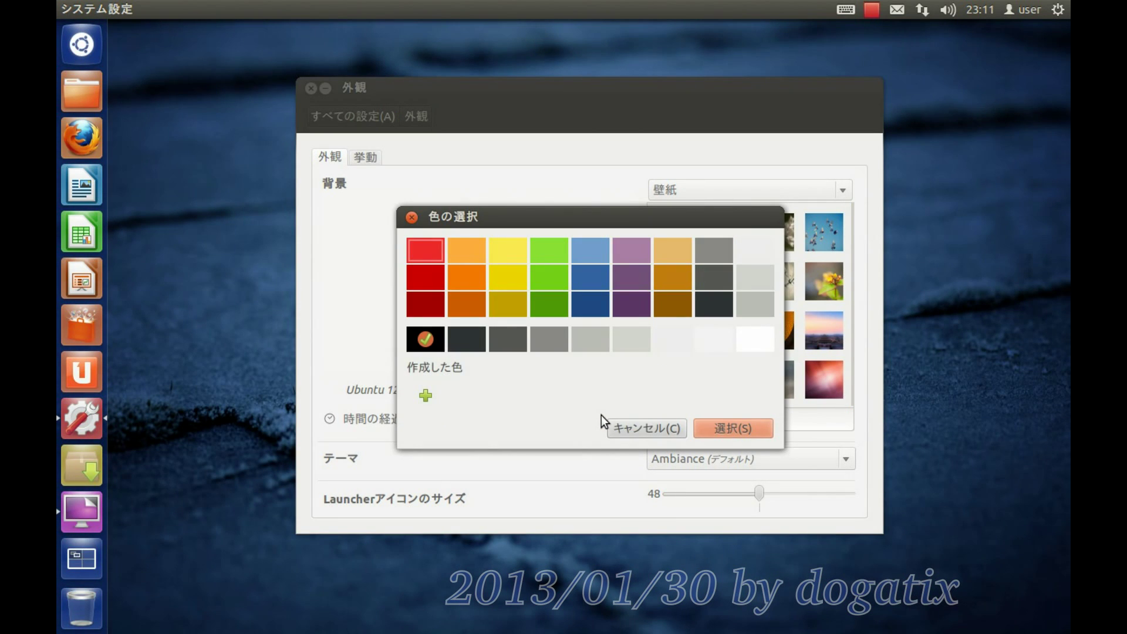
left_click(632, 301)
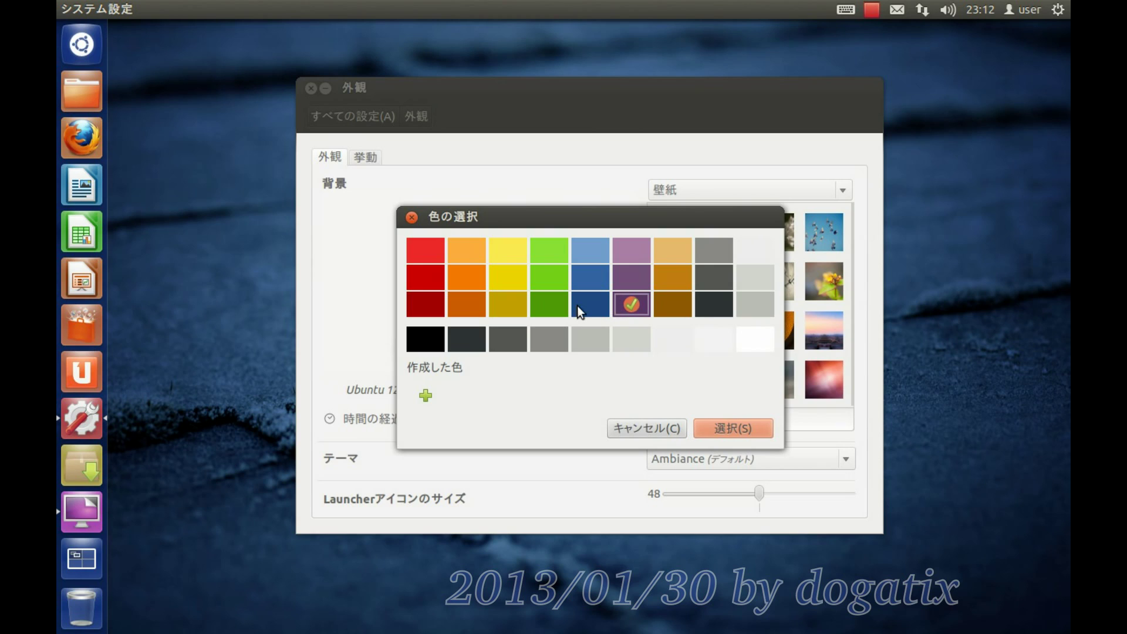
left_click(425, 300)
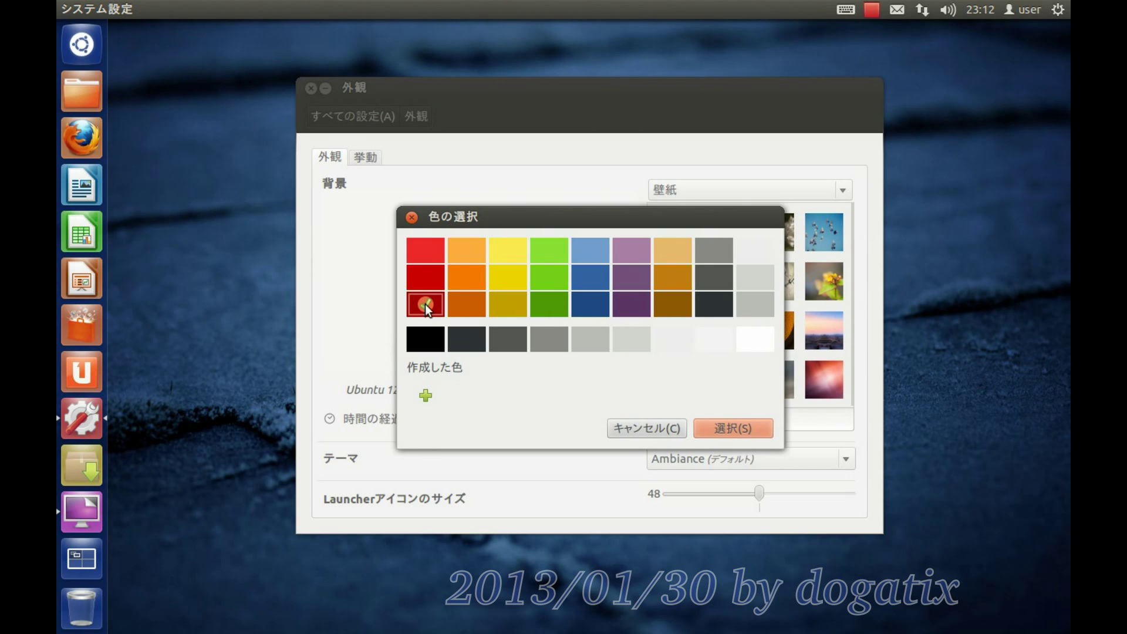
left_click(428, 397)
left_click(429, 397)
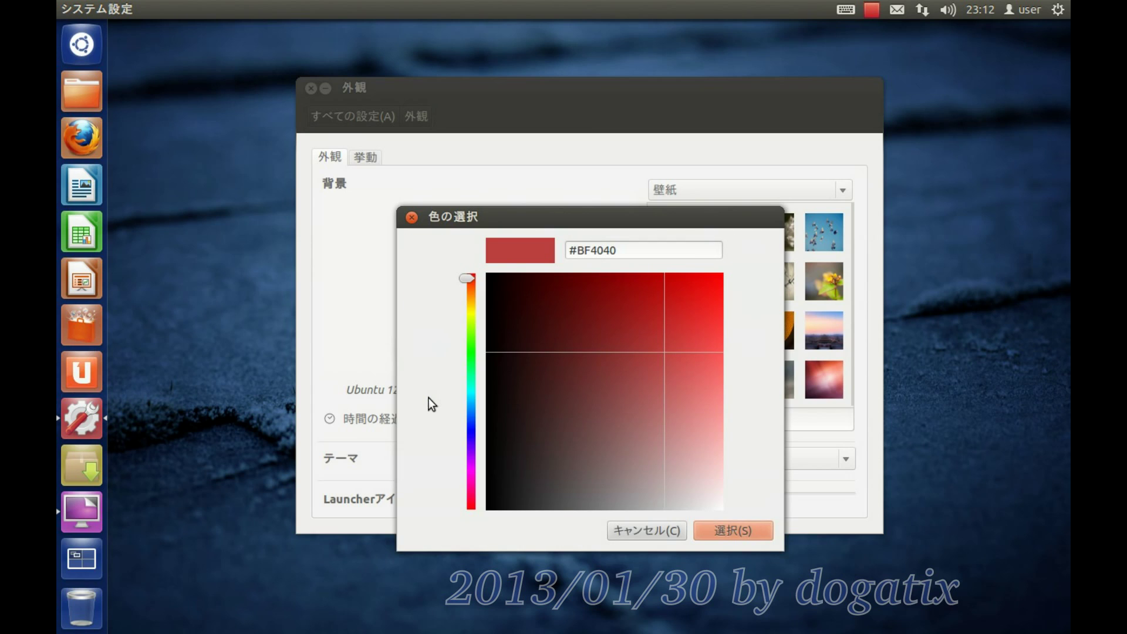
left_click(664, 353)
left_click_drag(664, 353, 571, 329)
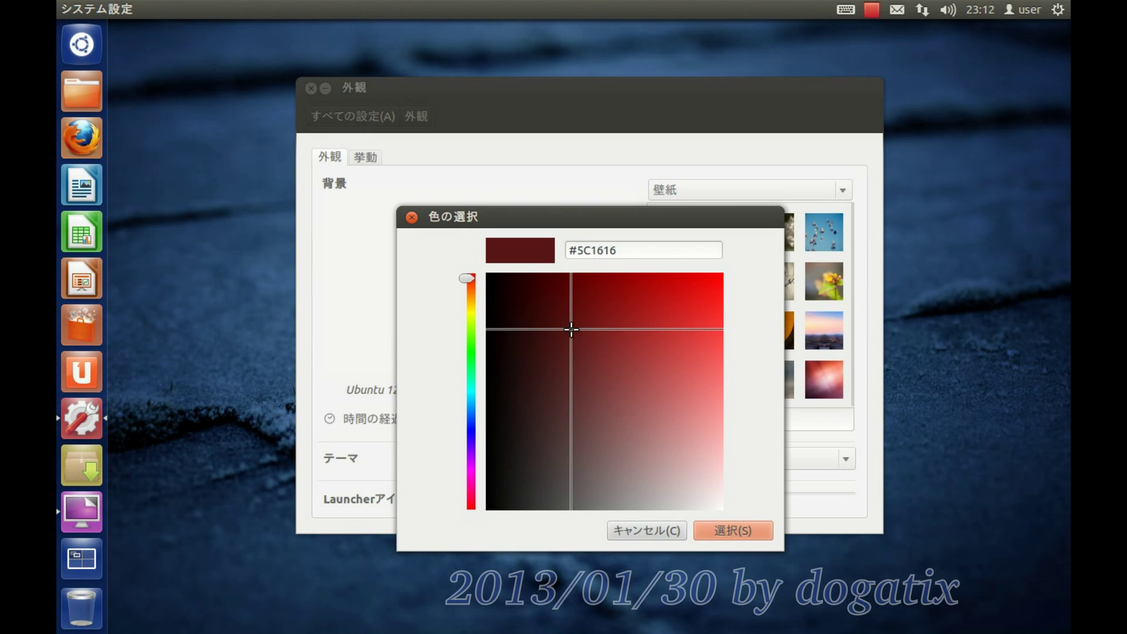
left_click(719, 536)
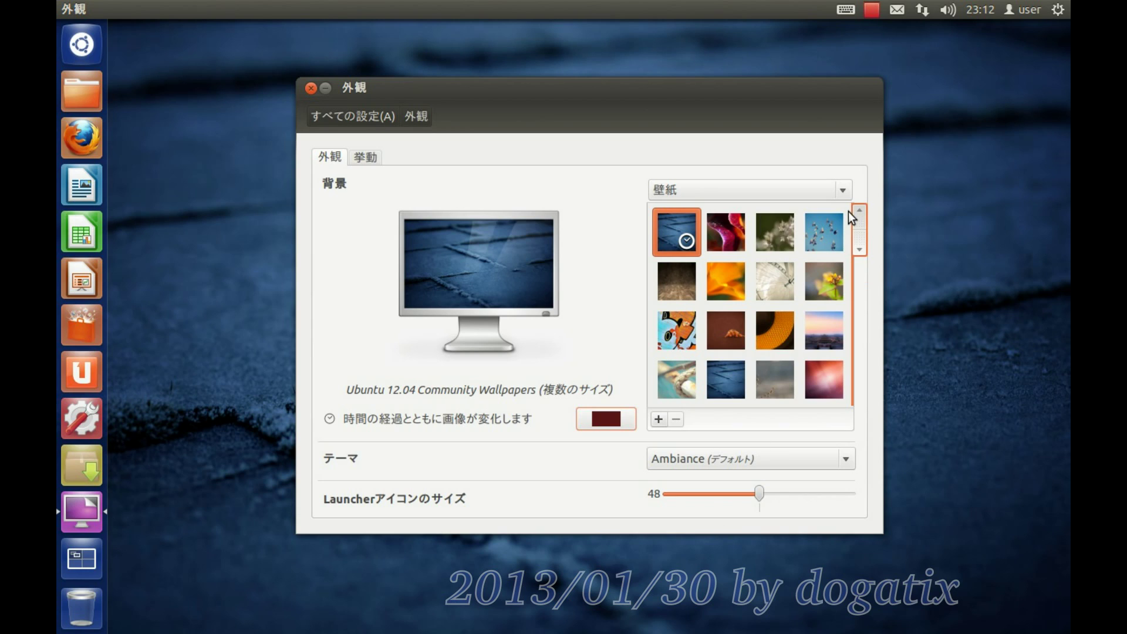
Switch the background source to colours and gradients (色とグラデーション) and apply the solid colour option
left_click(840, 194)
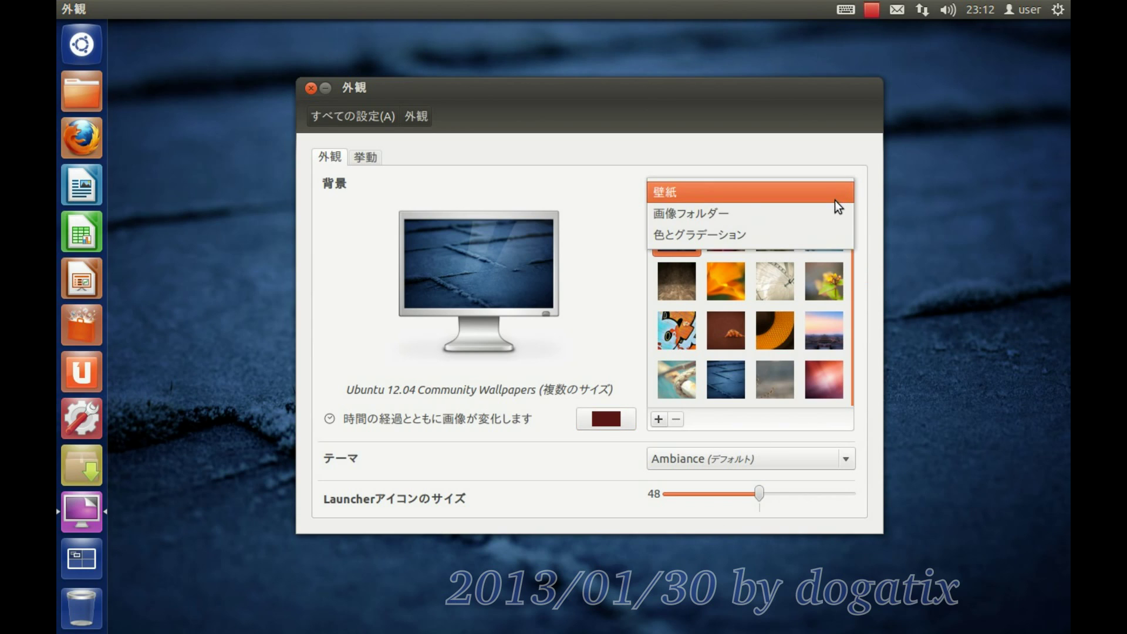
left_click(819, 234)
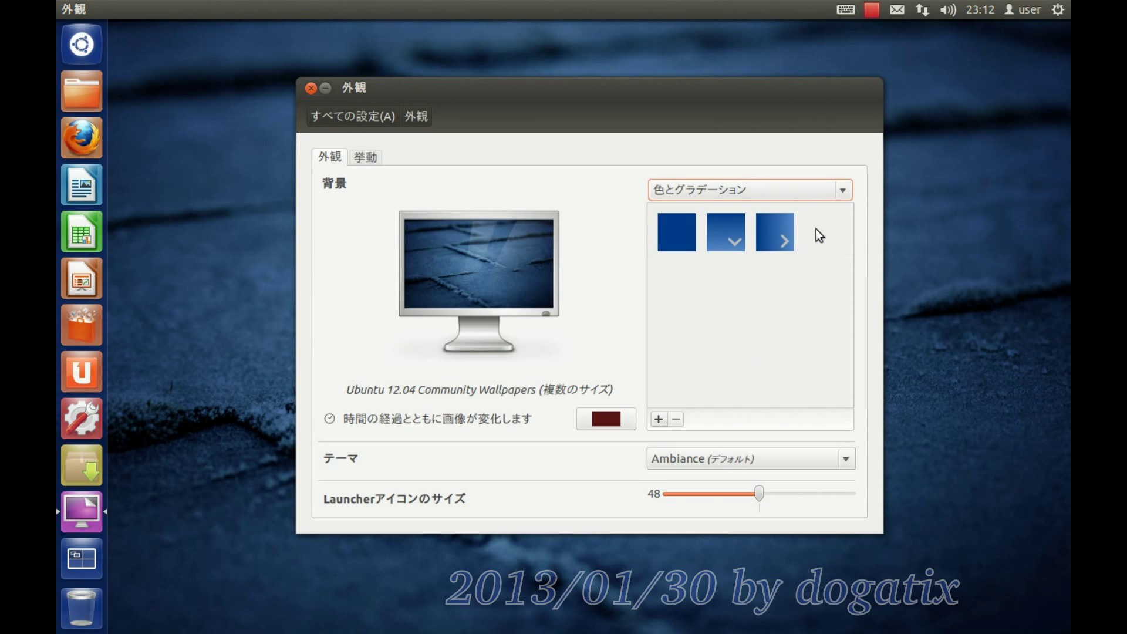
left_click(667, 236)
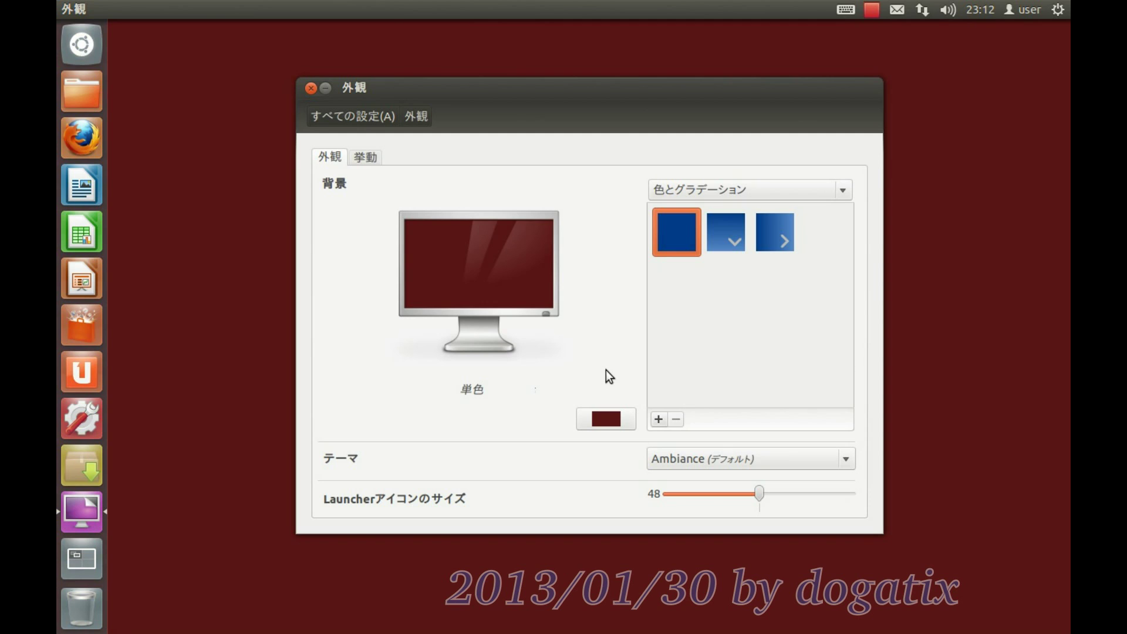
Create a darker maroon custom colour and apply it as the solid desktop background
left_click(603, 419)
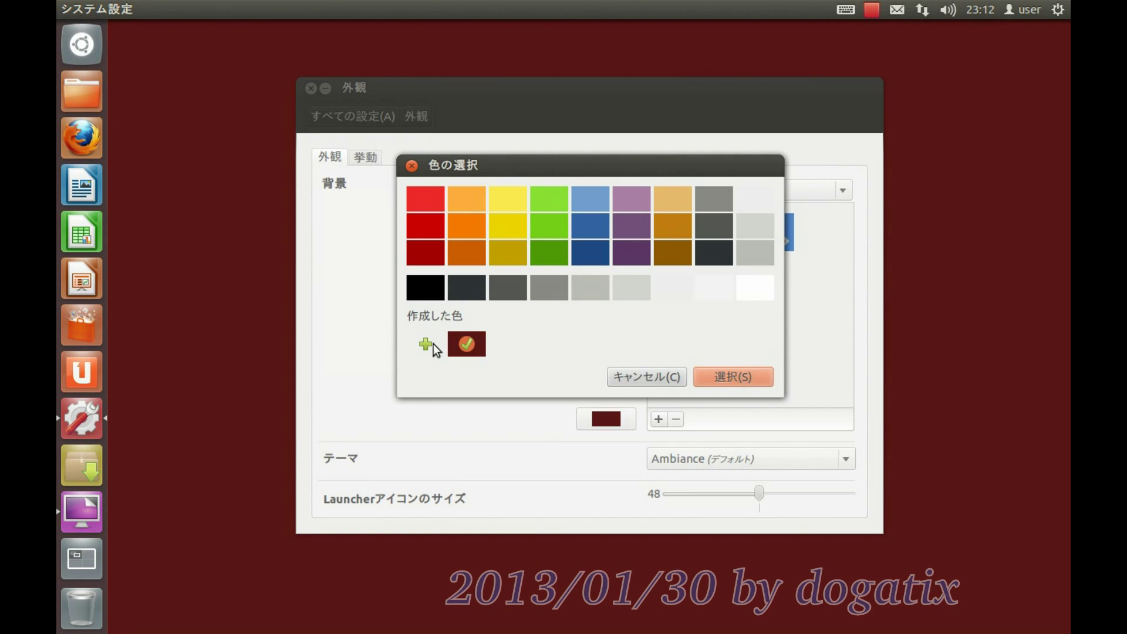
left_click(429, 344)
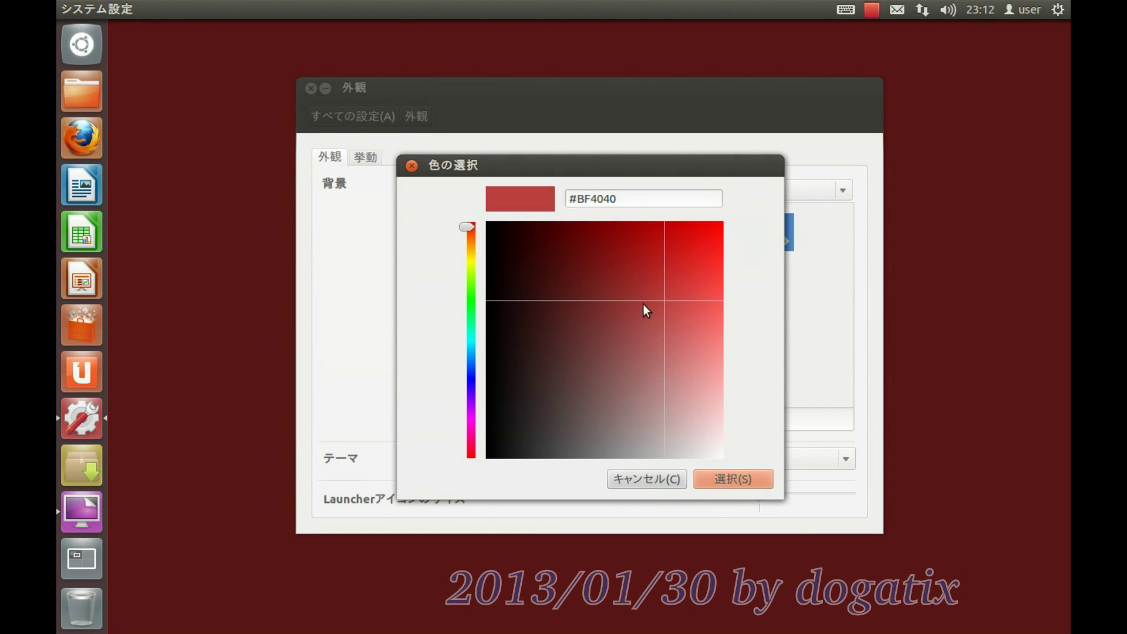
left_click_drag(663, 300, 552, 293)
left_click(716, 480)
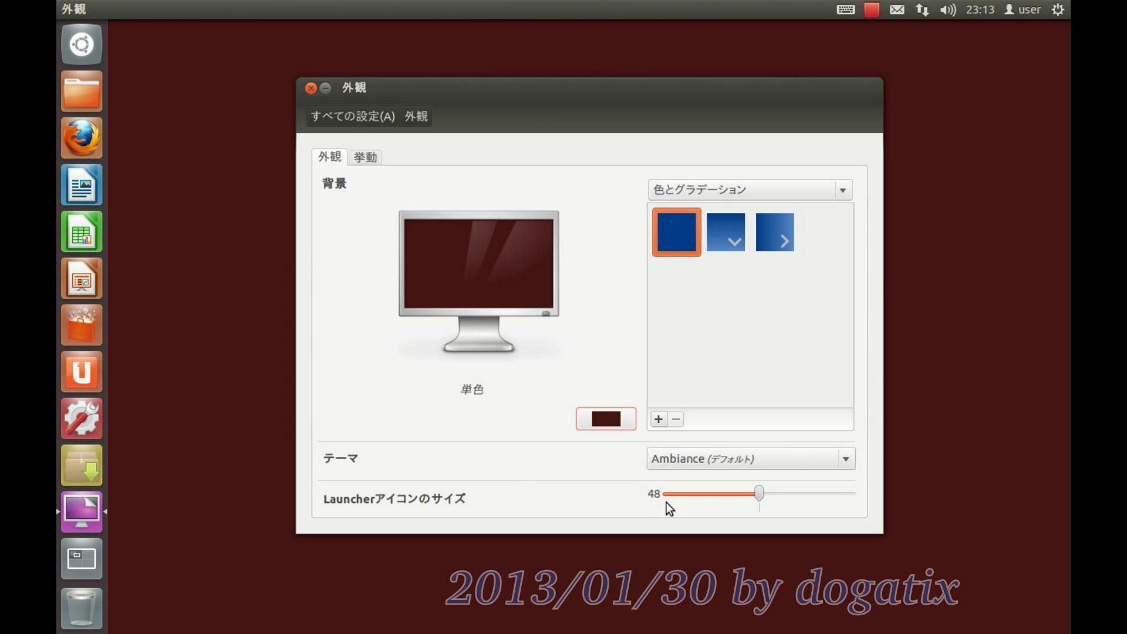
Try out the Launcher icon size slider, leaving it at 48, and close the appearance settings
left_click(760, 495)
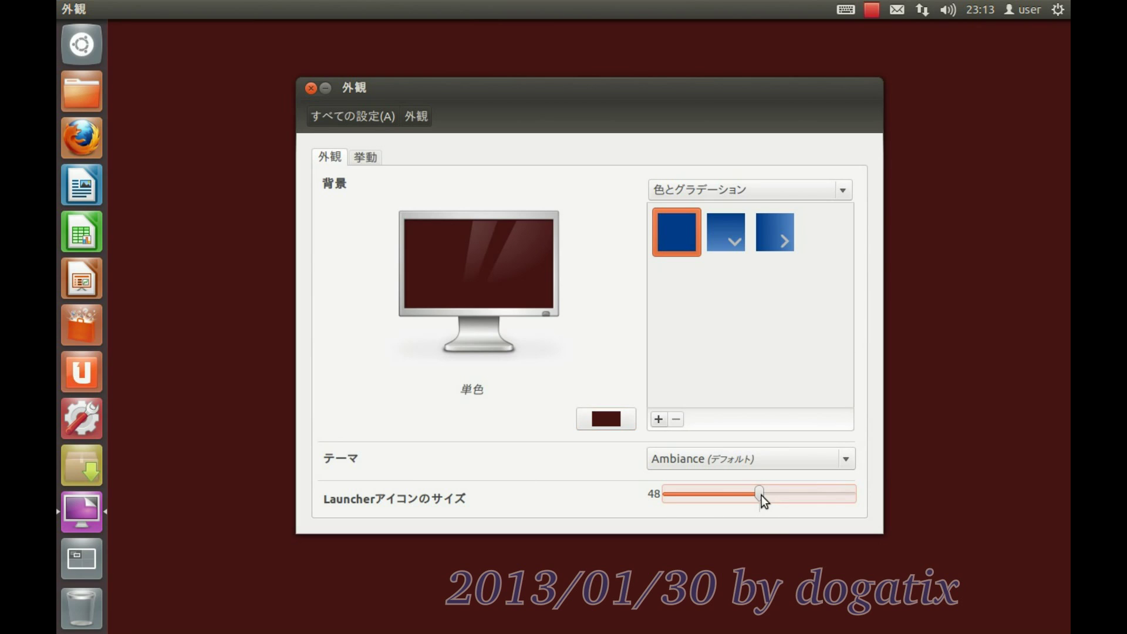
mouse_move(757, 496)
left_mouse_down()
mouse_move(700, 495)
mouse_move(827, 496)
mouse_move(761, 495)
left_mouse_up()
left_click(311, 88)
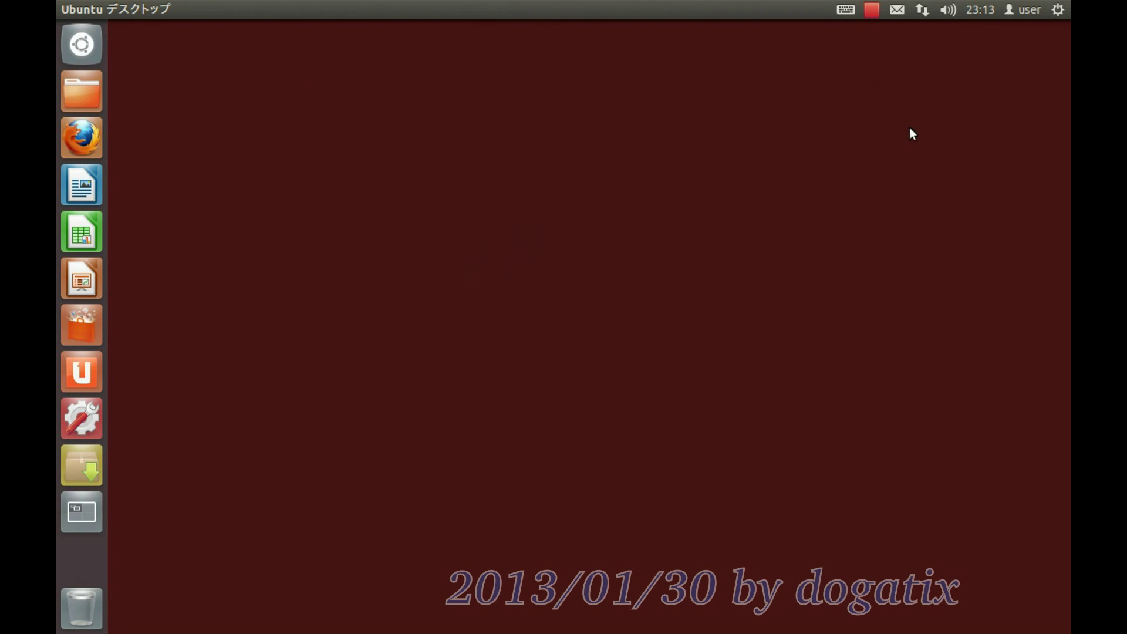
left_click(872, 10)
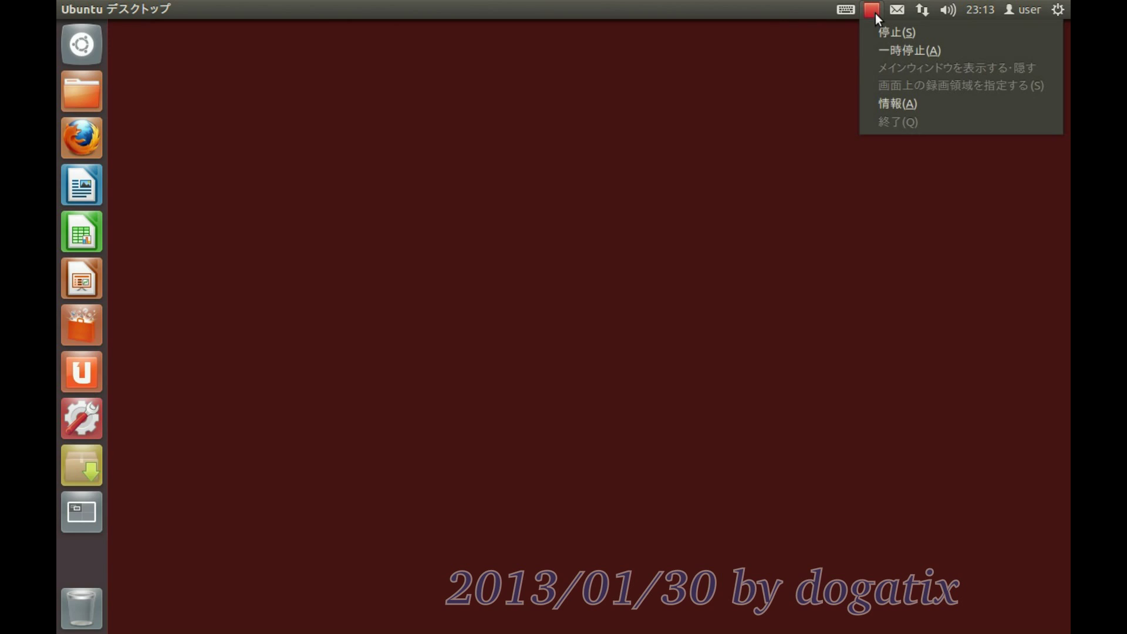